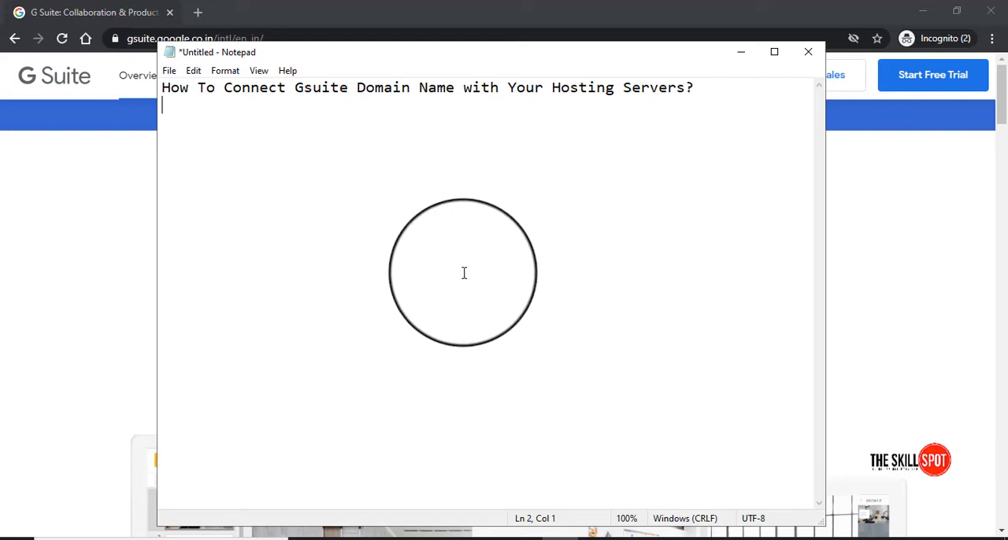
# Switch to the browser and open the Manage domains page of the Google Admin console
pyautogui.click(132, 212)
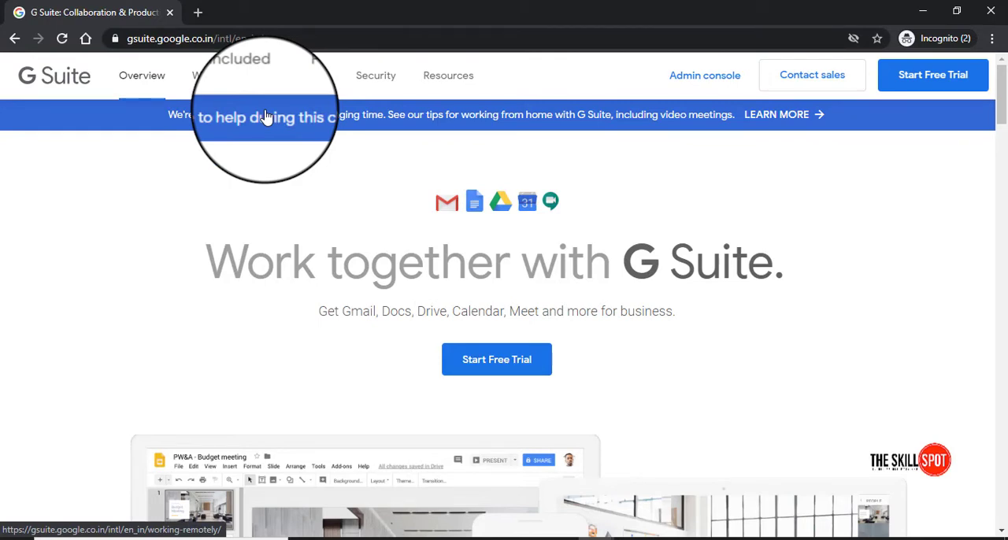
pyautogui.click(693, 74)
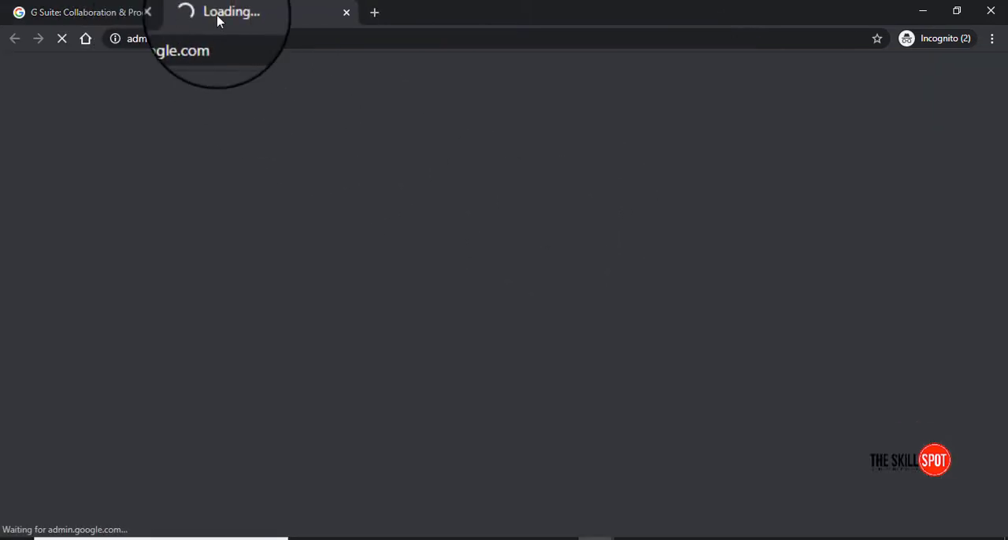
pyautogui.click(133, 17)
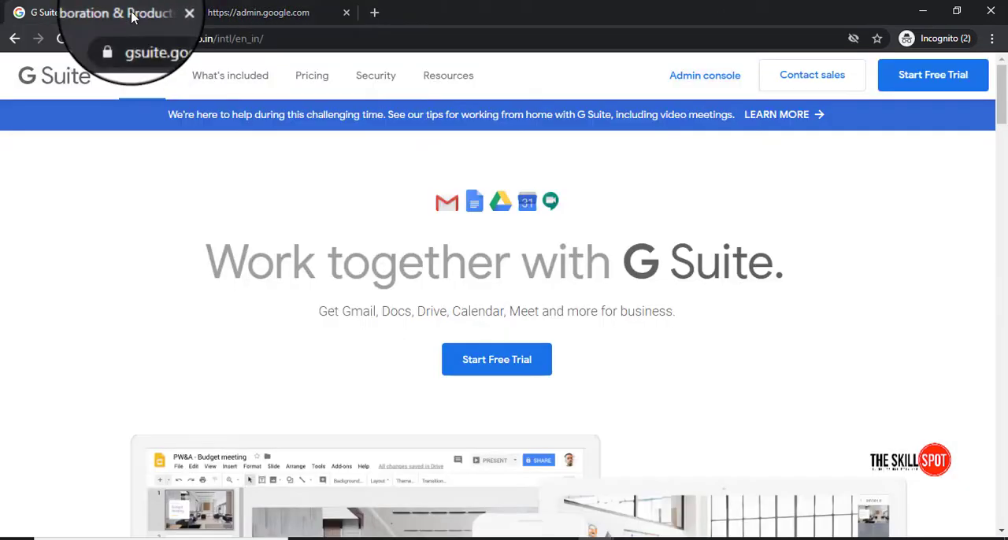
pyautogui.click(281, 14)
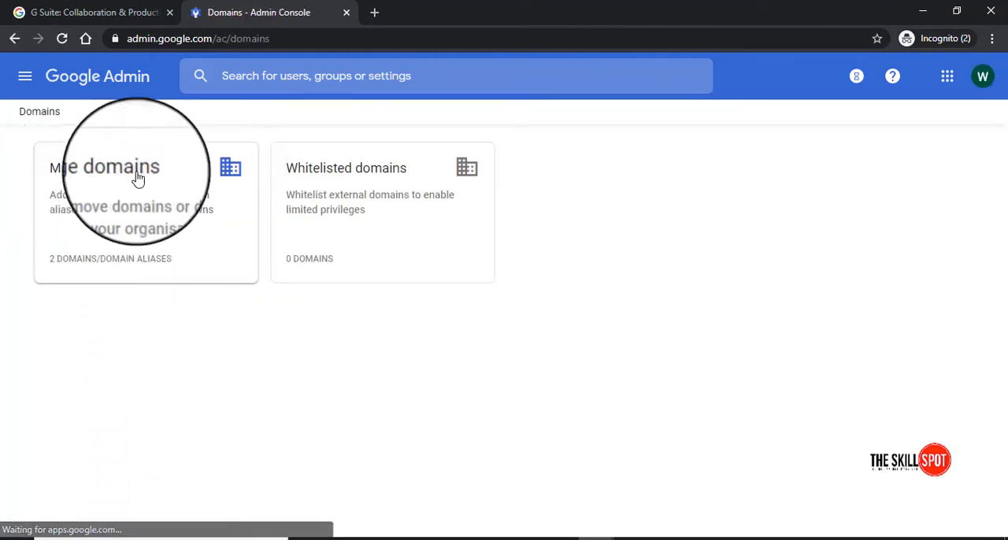
pyautogui.click(95, 271)
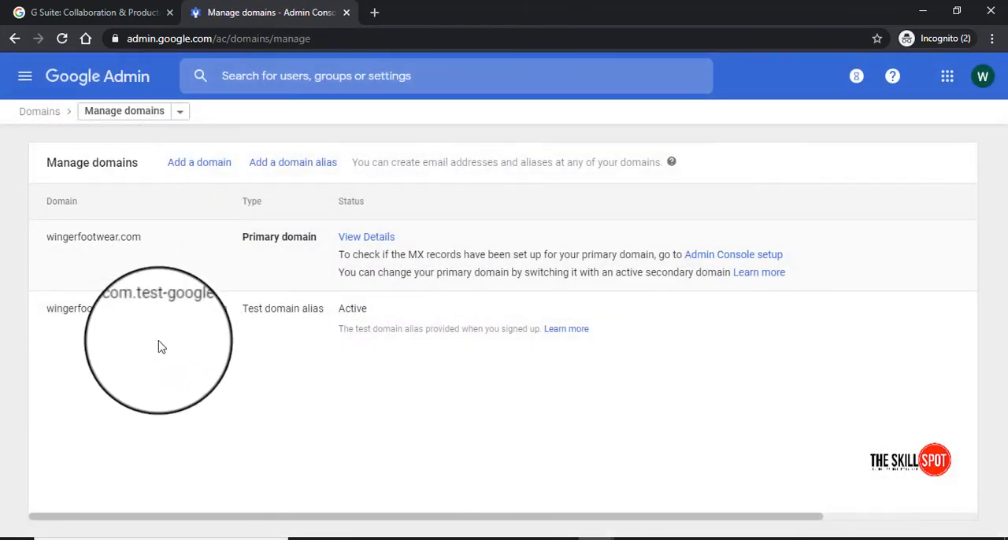
# Open the details of the primary domain wingerfootwear.com and review its domain subscription management section
pyautogui.moveTo(63, 237); pyautogui.dragTo(120, 237)
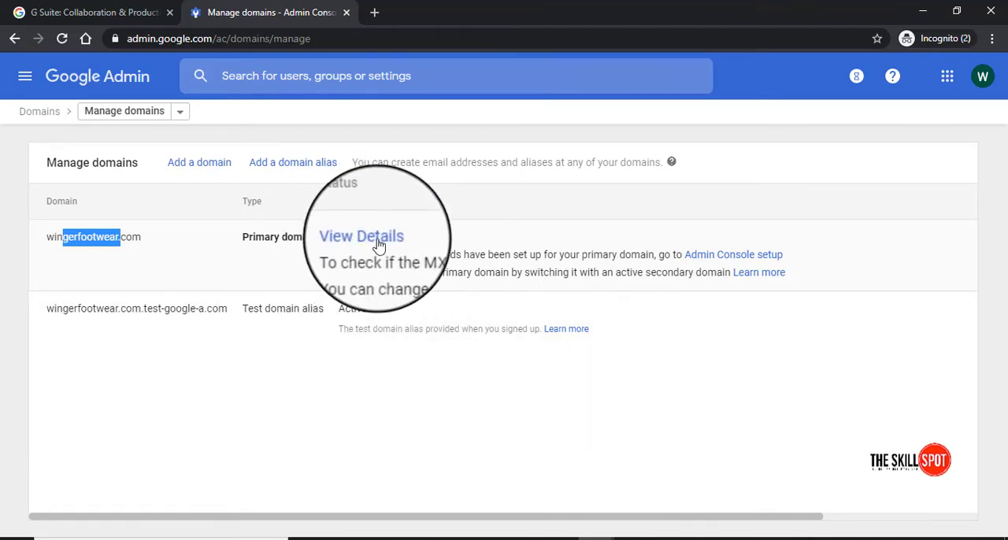
pyautogui.click(378, 244)
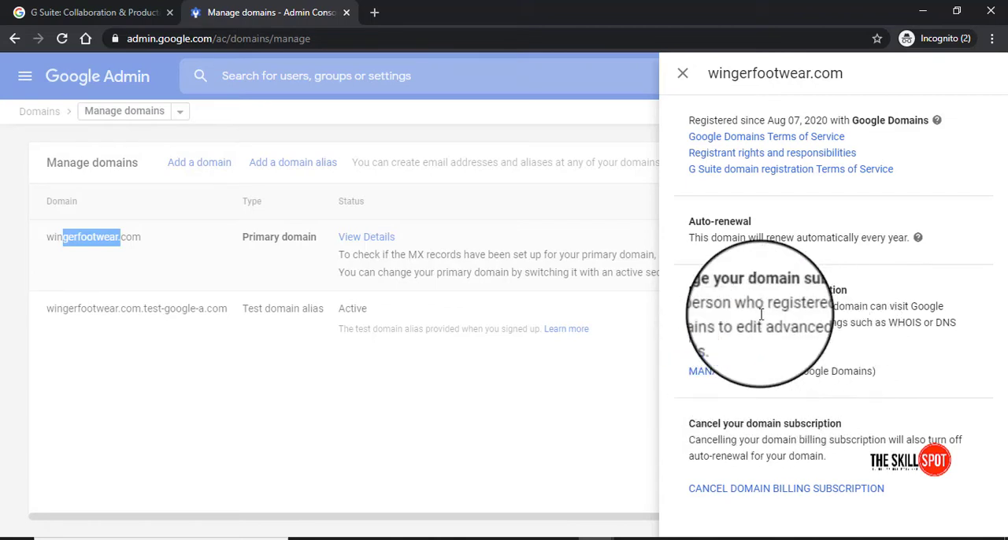
pyautogui.moveTo(703, 290); pyautogui.dragTo(811, 287)
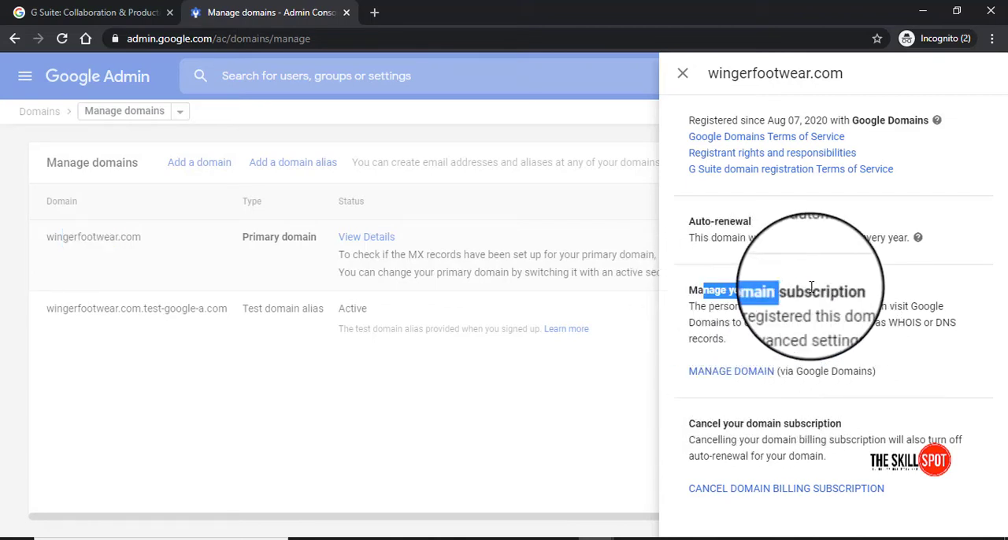
pyautogui.click(836, 324)
pyautogui.moveTo(837, 324); pyautogui.dragTo(955, 322)
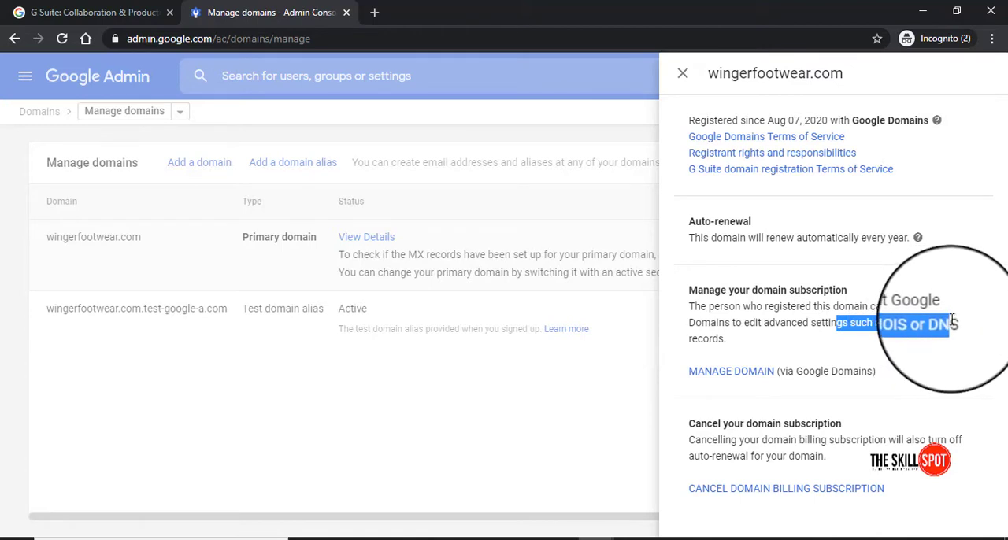
pyautogui.click(707, 337)
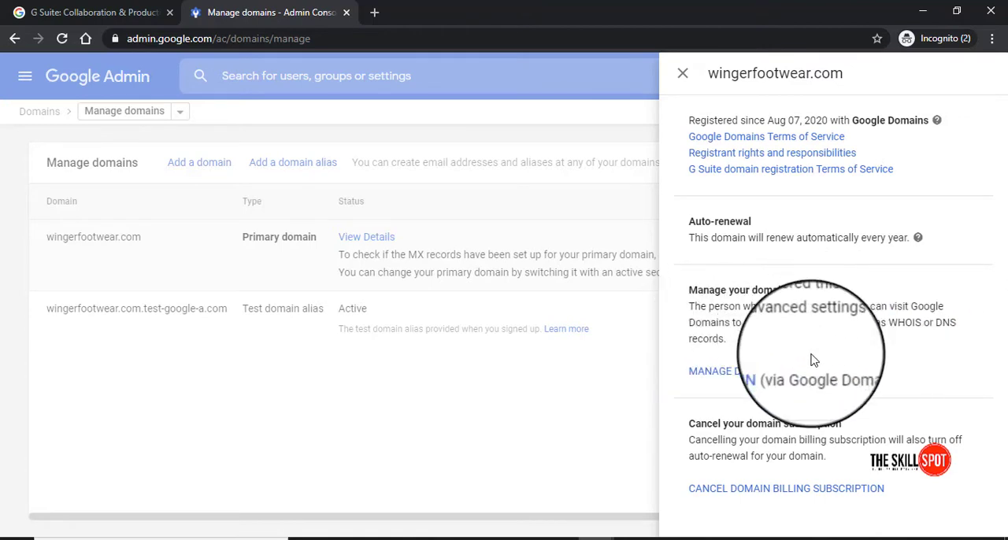
# Open the management page for wingerfootwear.com in Google Domains from the domain details
pyautogui.click(730, 370)
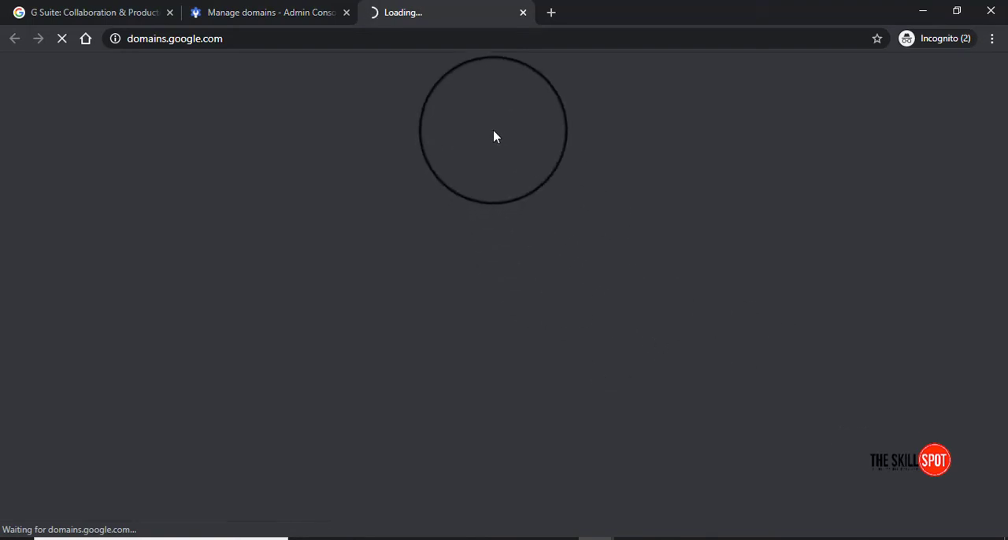
pyautogui.click(295, 21)
pyautogui.click(444, 14)
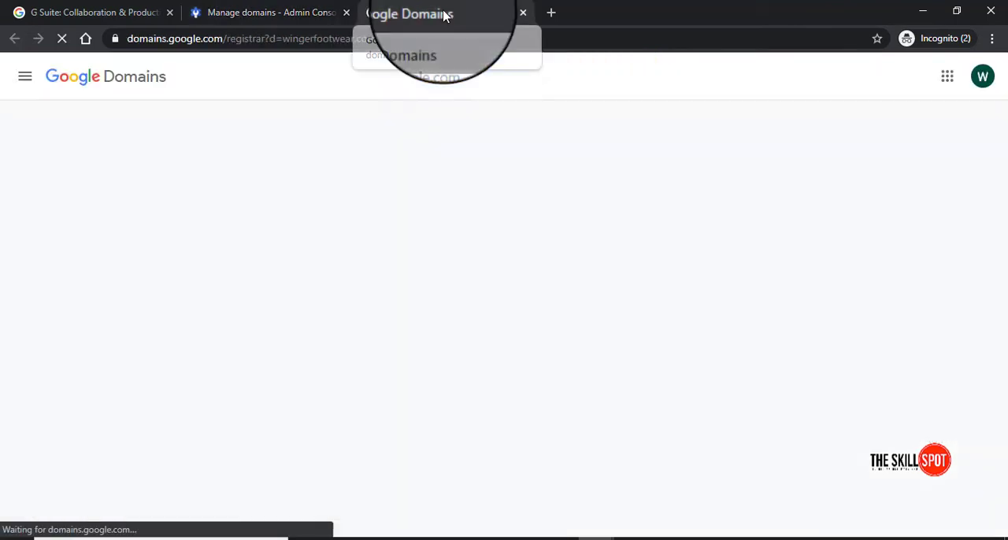
pyautogui.click(153, 14)
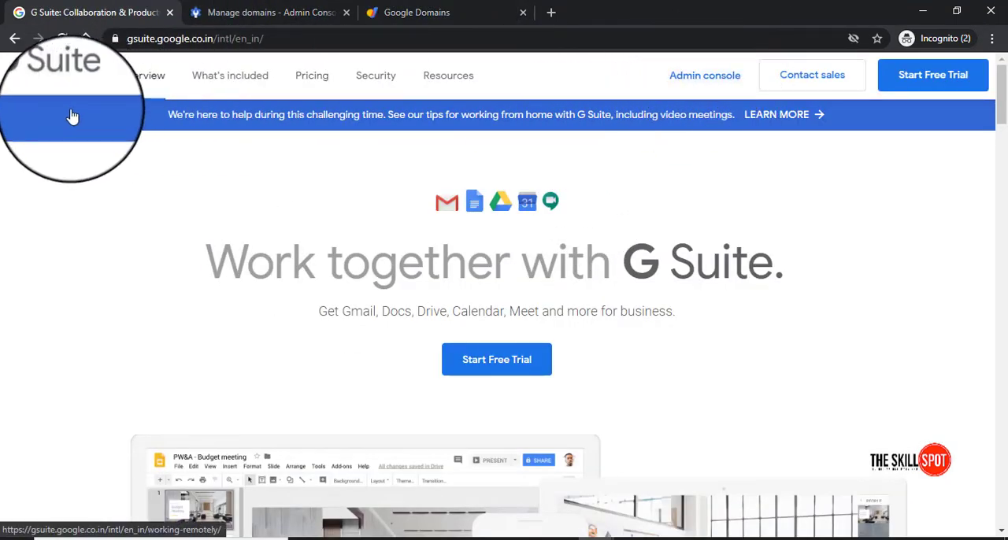
pyautogui.click(268, 12)
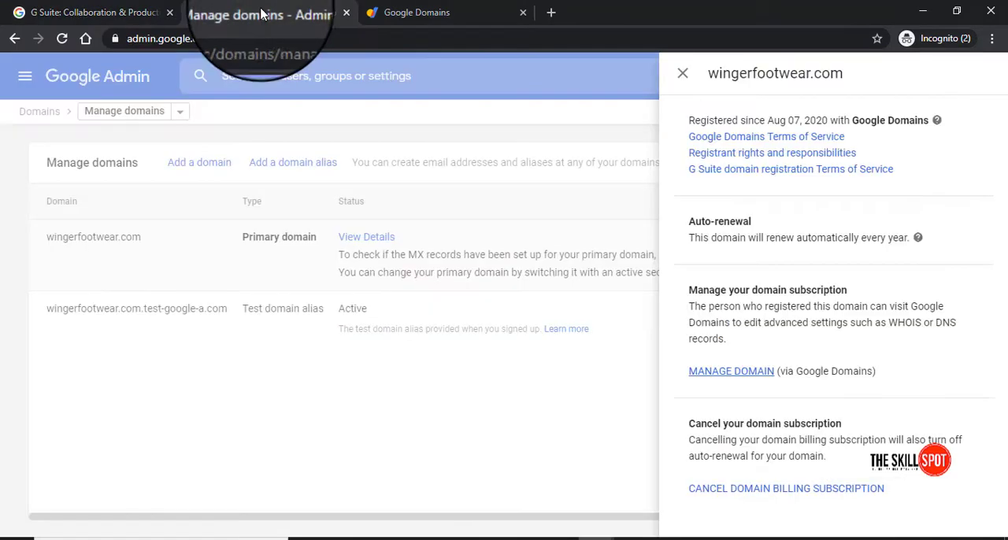
pyautogui.click(459, 15)
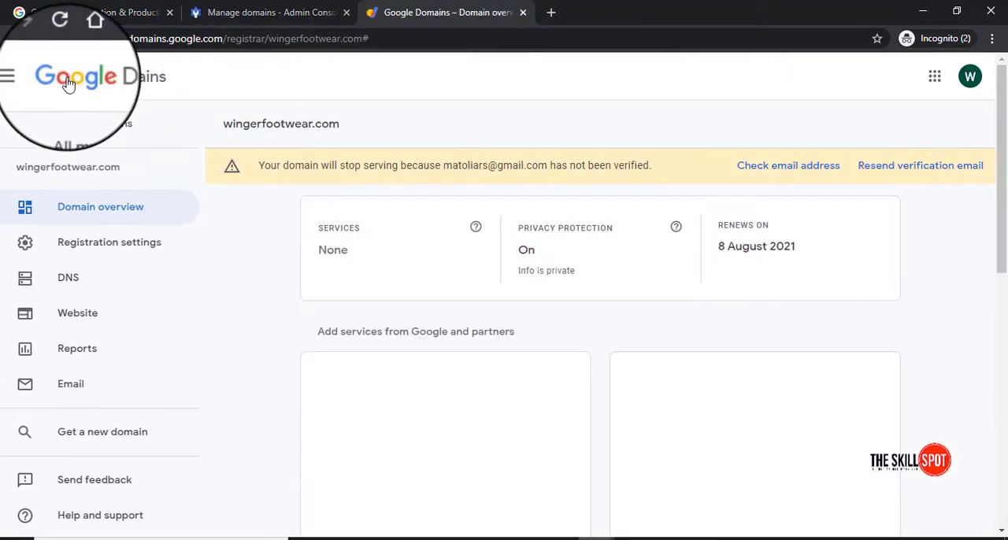
# Load domains.google.com directly in a new browser tab
pyautogui.moveTo(128, 38); pyautogui.dragTo(188, 39)
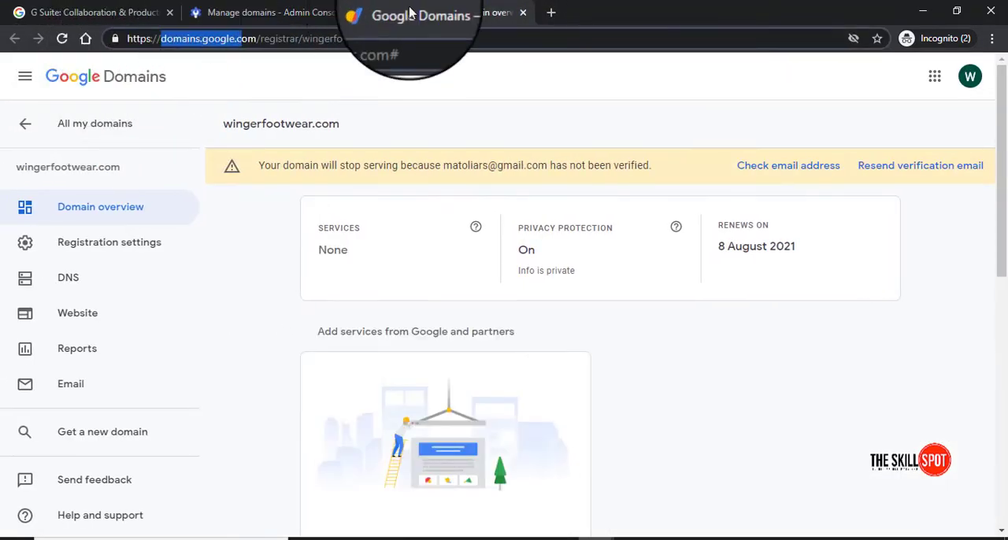
pyautogui.click(550, 12)
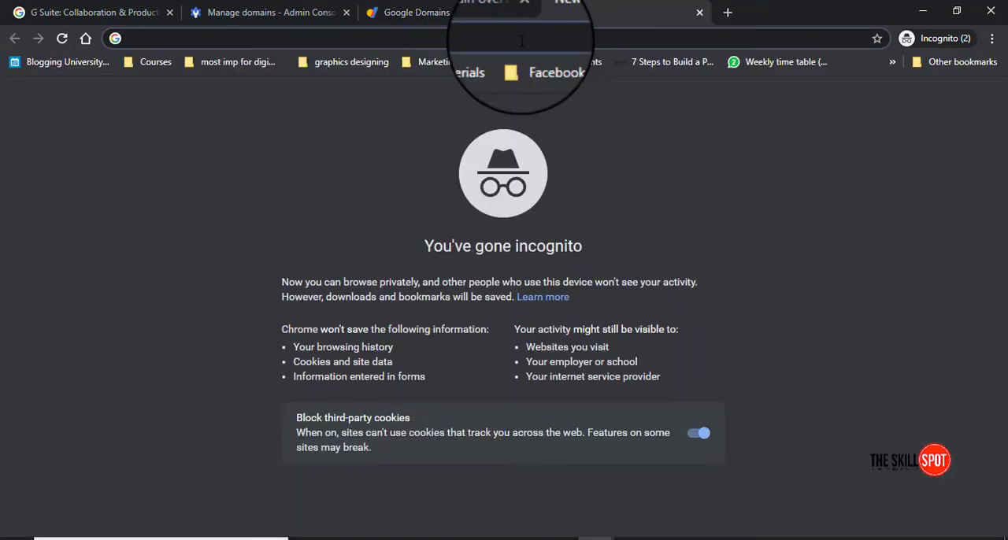
pyautogui.write('domain')
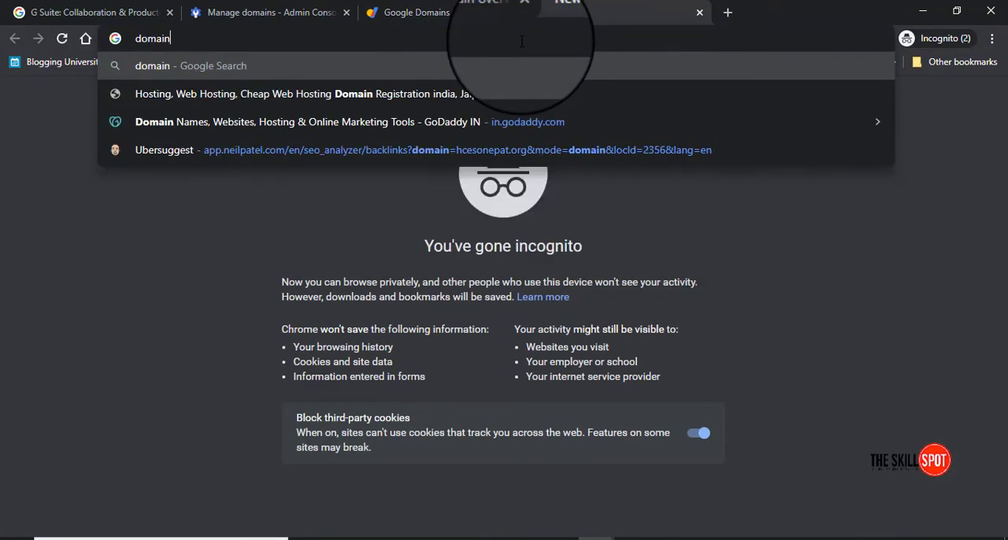
pyautogui.write('s.google.com')
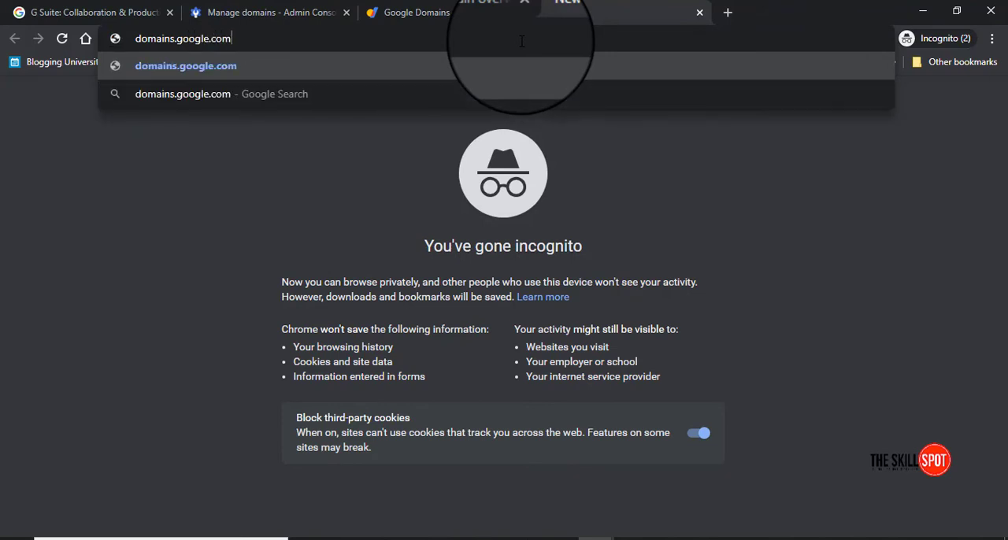
pyautogui.press('Return')
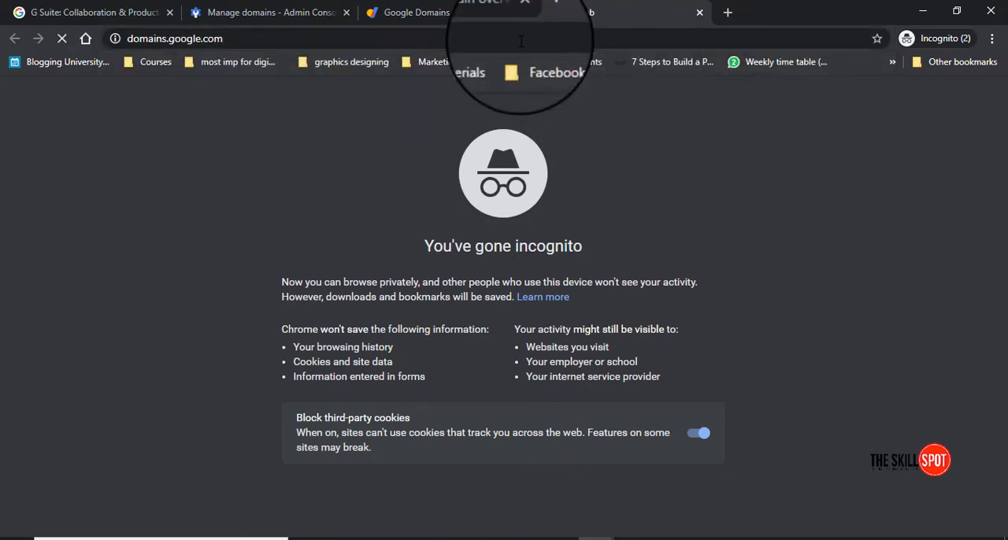
# Compare the two Google Domains overview tabs and close the duplicate one
pyautogui.click(394, 13)
pyautogui.click(616, 14)
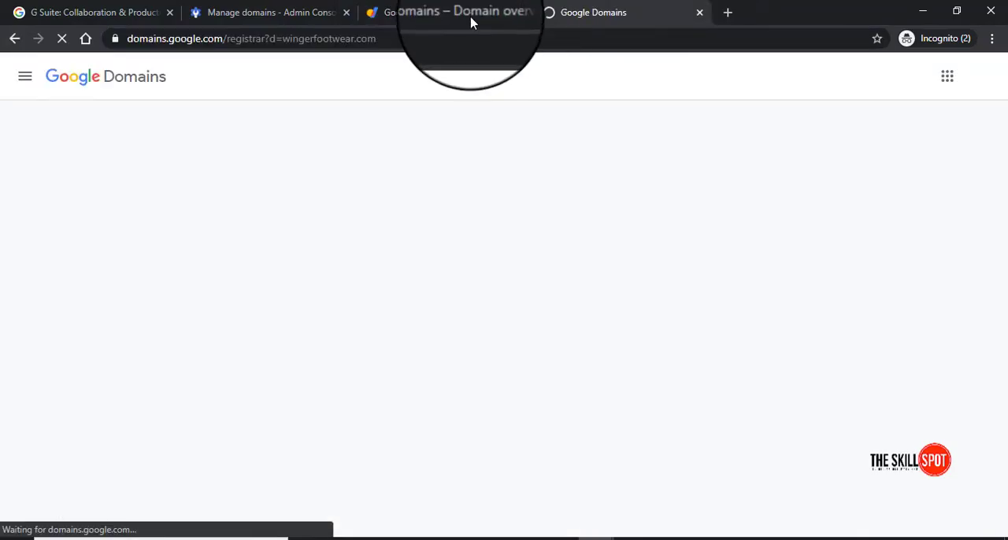
pyautogui.click(473, 16)
pyautogui.click(607, 13)
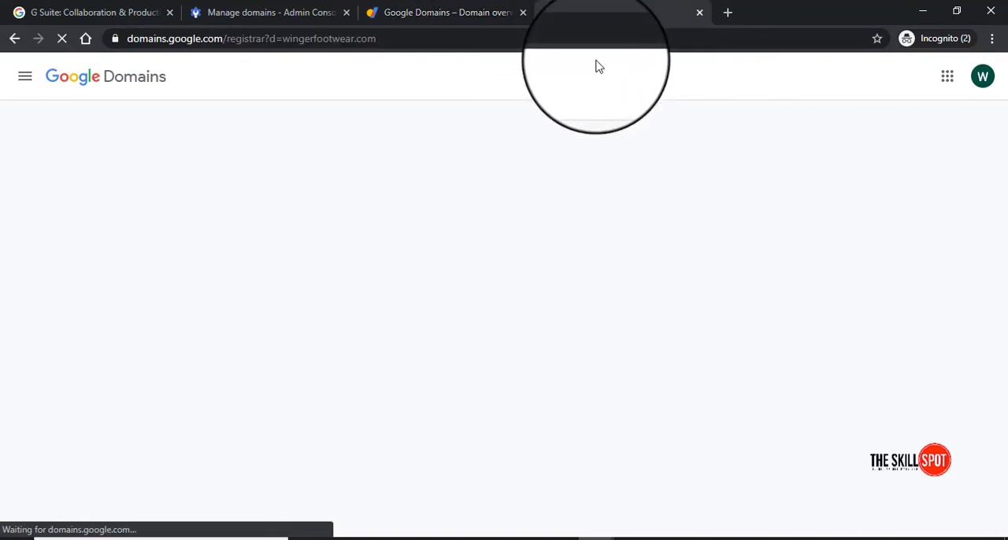
pyautogui.click(488, 14)
pyautogui.click(584, 13)
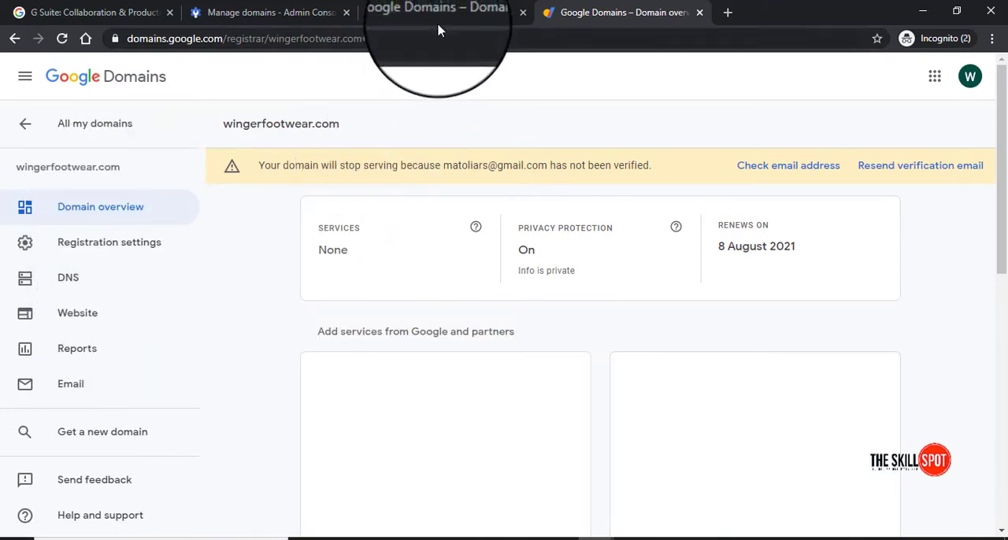
pyautogui.click(439, 15)
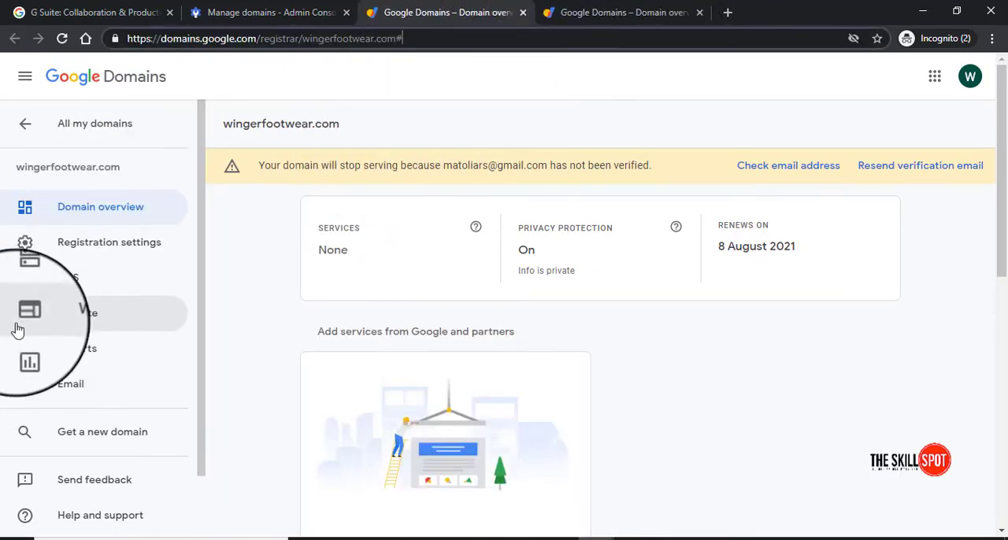
pyautogui.click(577, 15)
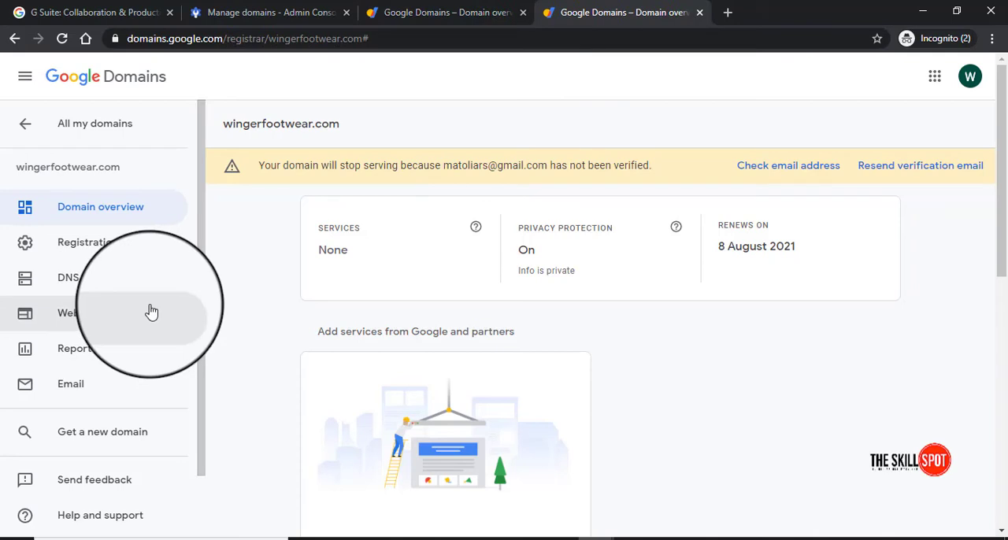
pyautogui.click(521, 21)
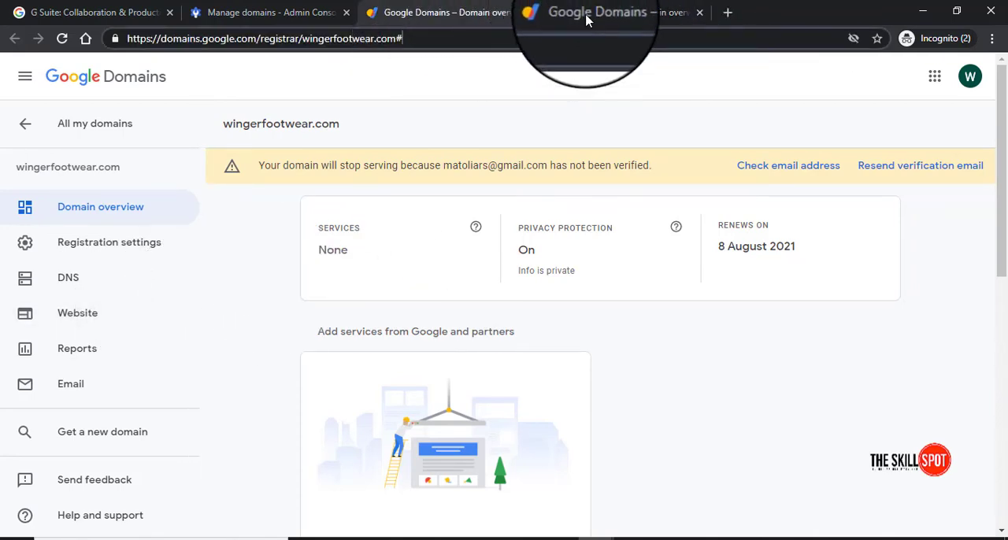
pyautogui.click(699, 12)
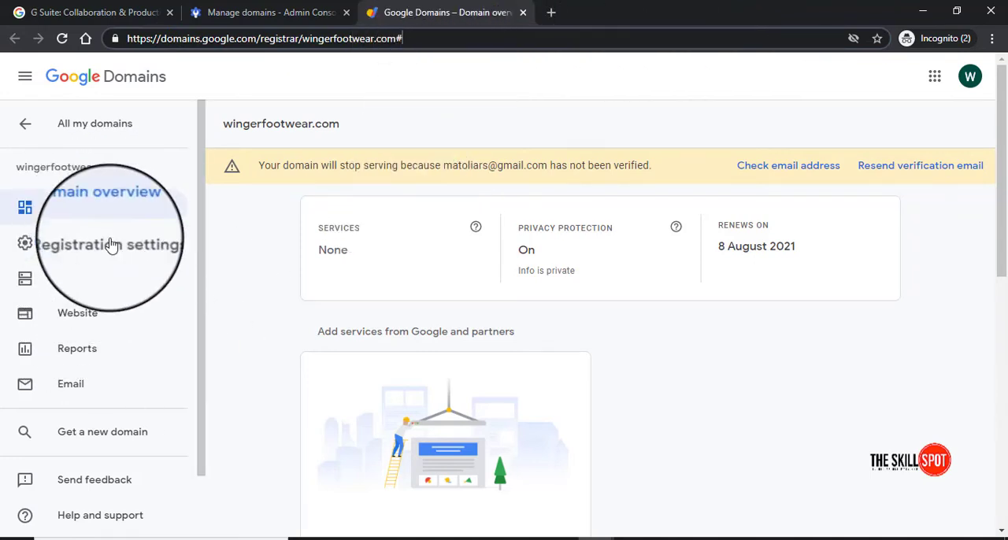
# Review the domain overview and open the DNS settings of wingerfootwear.com
pyautogui.scroll(-2, 112, 259)
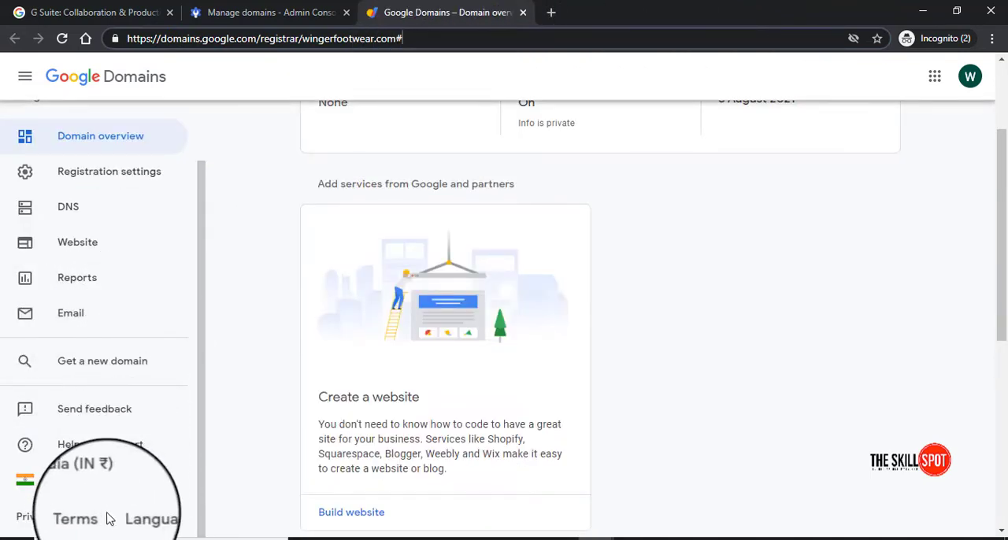
pyautogui.scroll(2, 117, 359)
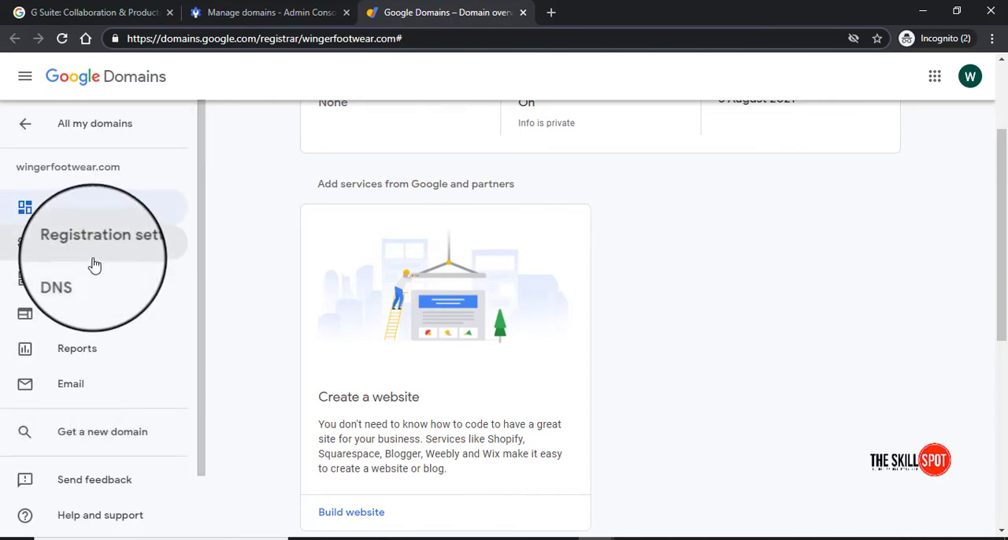
pyautogui.scroll(2, 443, 321)
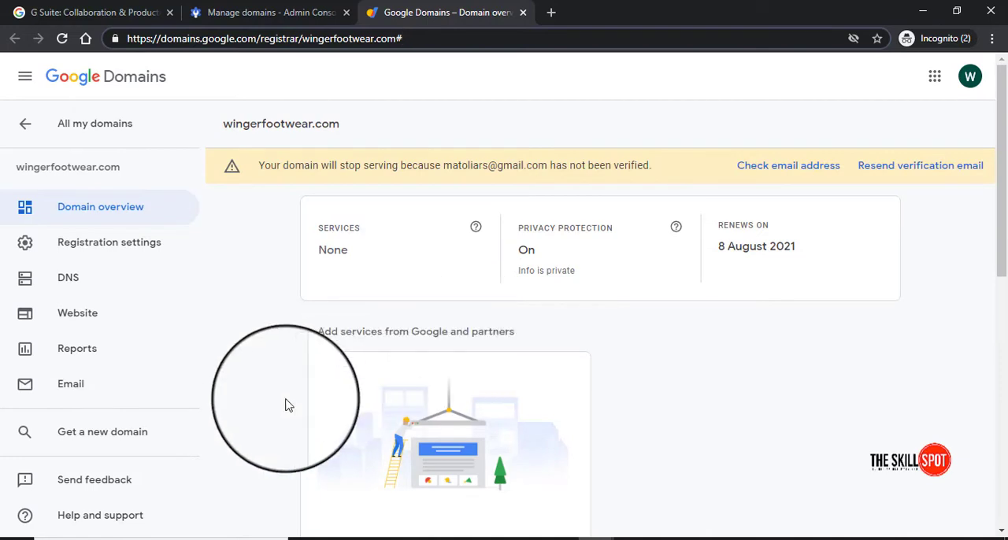
pyautogui.scroll(-2, 373, 405)
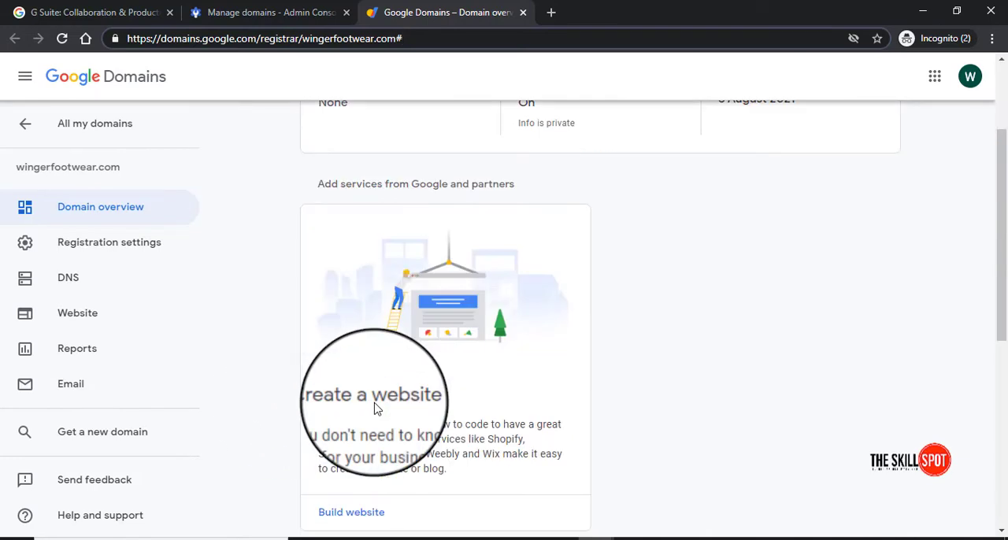
pyautogui.click(71, 292)
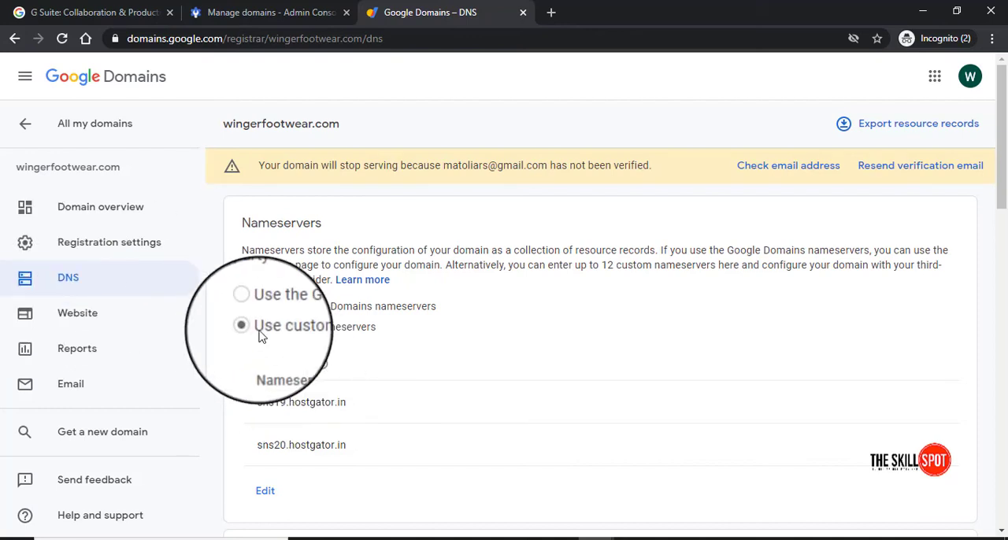
# Set the nameserver option to use the Google Domains nameservers and review the listed nameservers
pyautogui.click(247, 306)
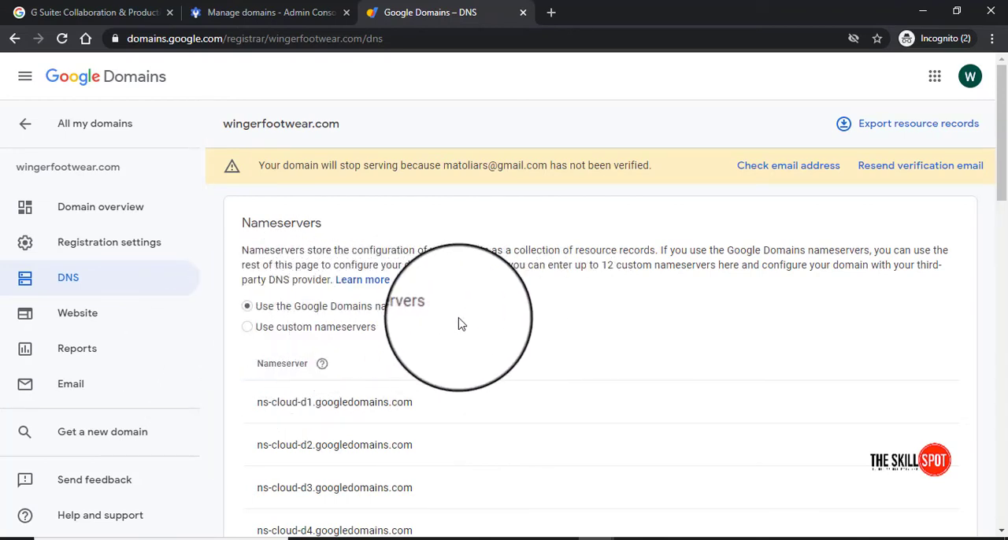
pyautogui.scroll(-1, 441, 315)
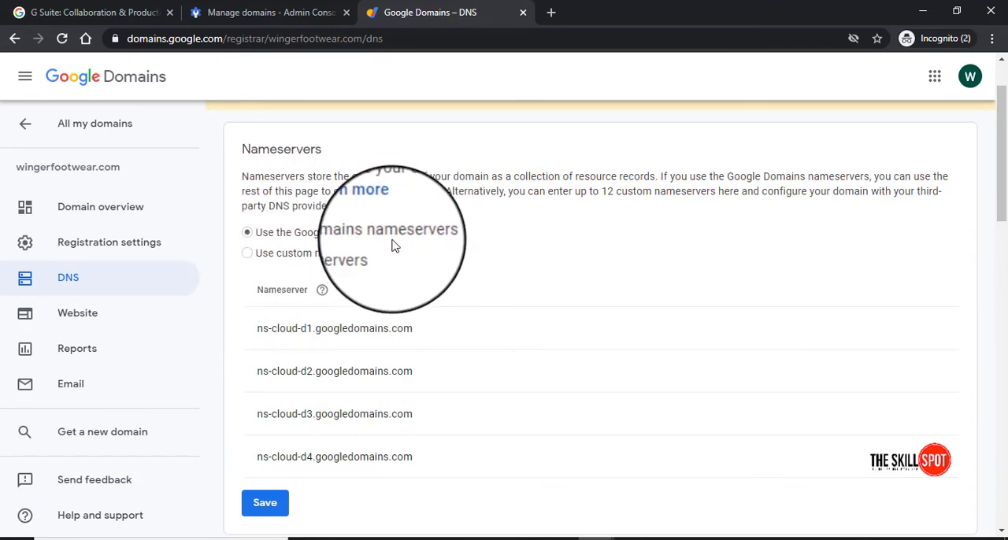
pyautogui.scroll(-3, 433, 432)
pyautogui.scroll(2, 377, 367)
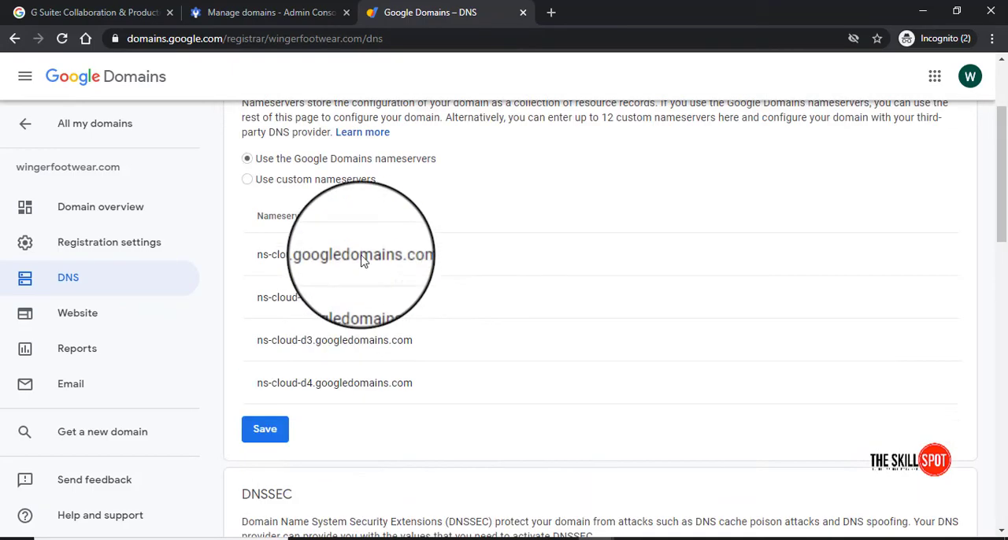
# Switch wingerfootwear.com to the custom nameservers sns19.hostgator.in and sns20.hostgator.in and save the change
pyautogui.scroll(-10, 338, 236)
pyautogui.scroll(10, 432, 423)
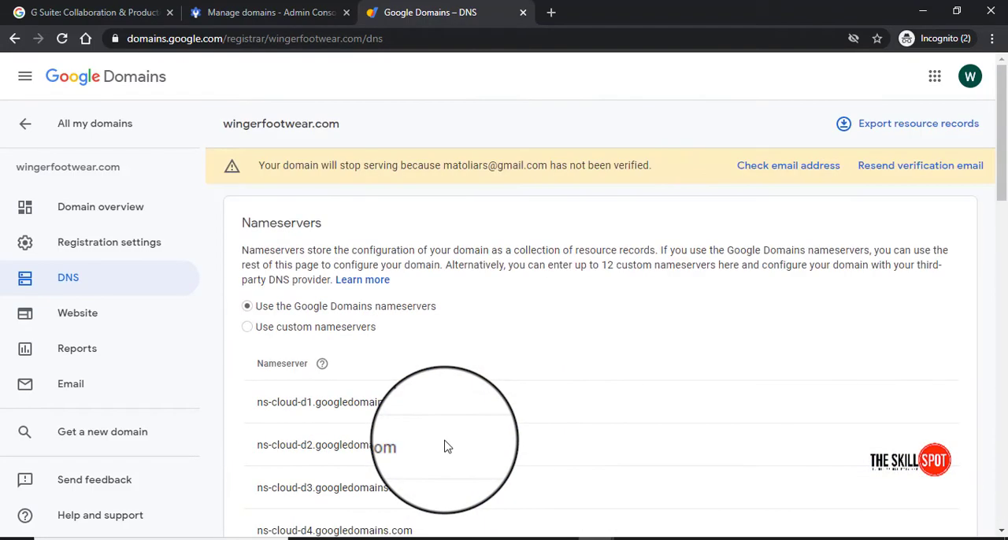
pyautogui.scroll(-1, 445, 446)
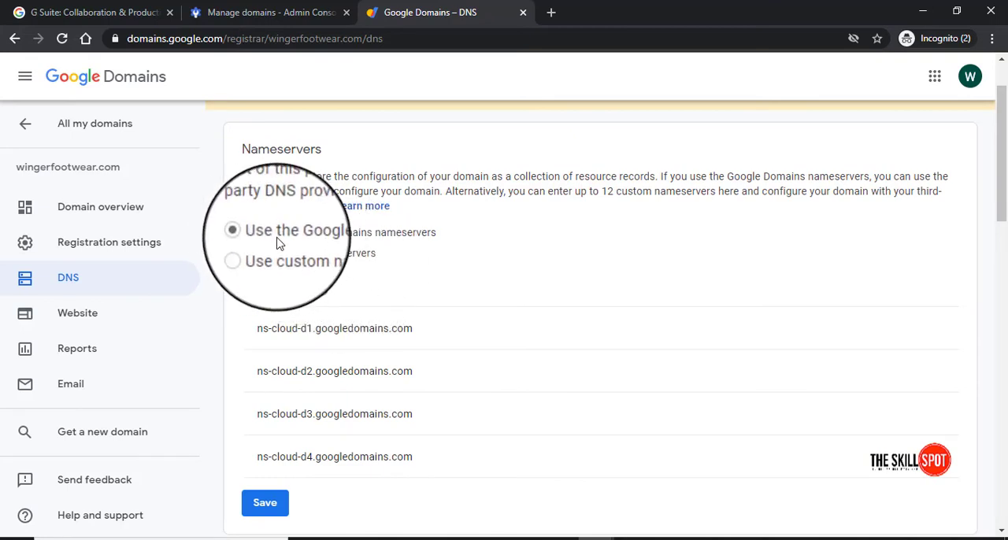
pyautogui.click(246, 253)
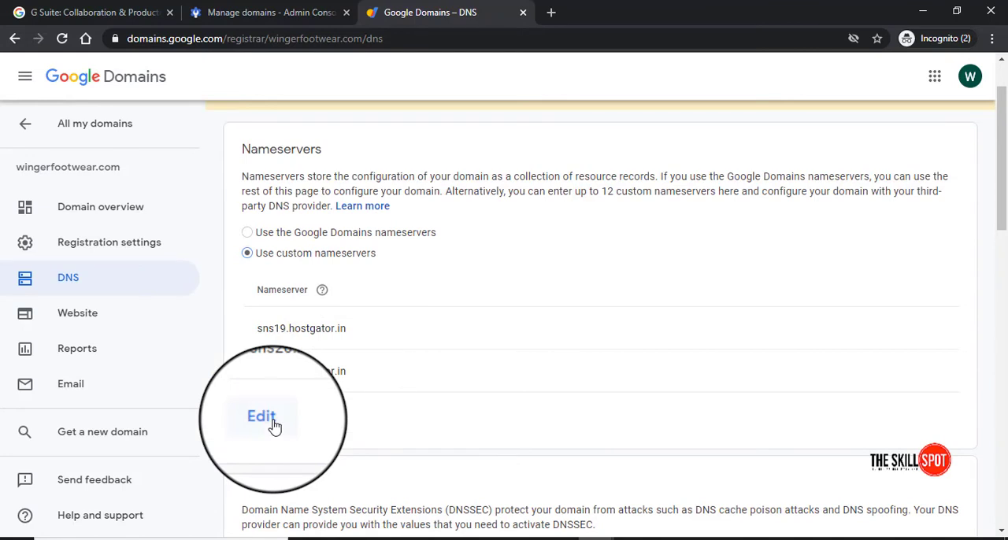
pyautogui.click(268, 421)
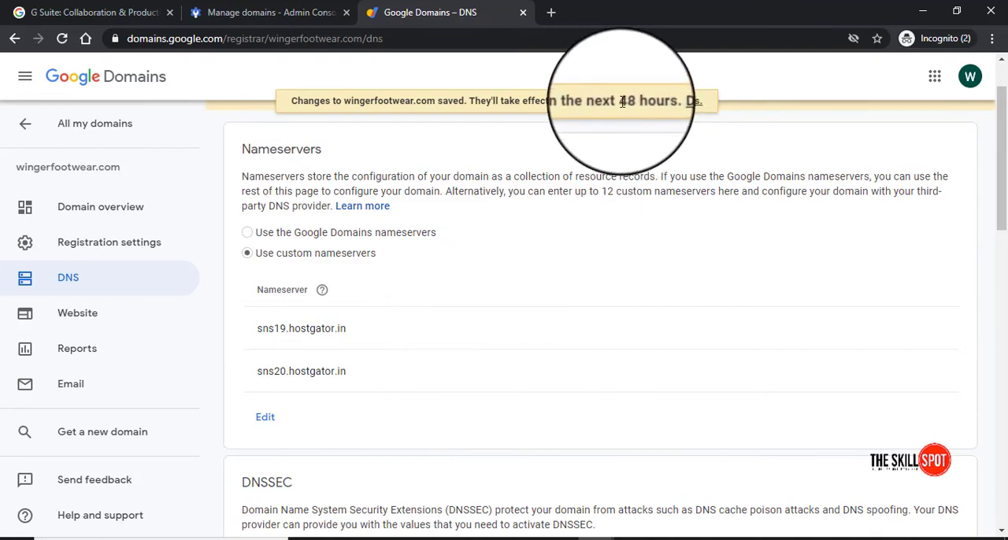
# Read when the saved nameserver change takes effect and review the custom nameservers listed for the domain
pyautogui.moveTo(522, 101); pyautogui.dragTo(644, 97)
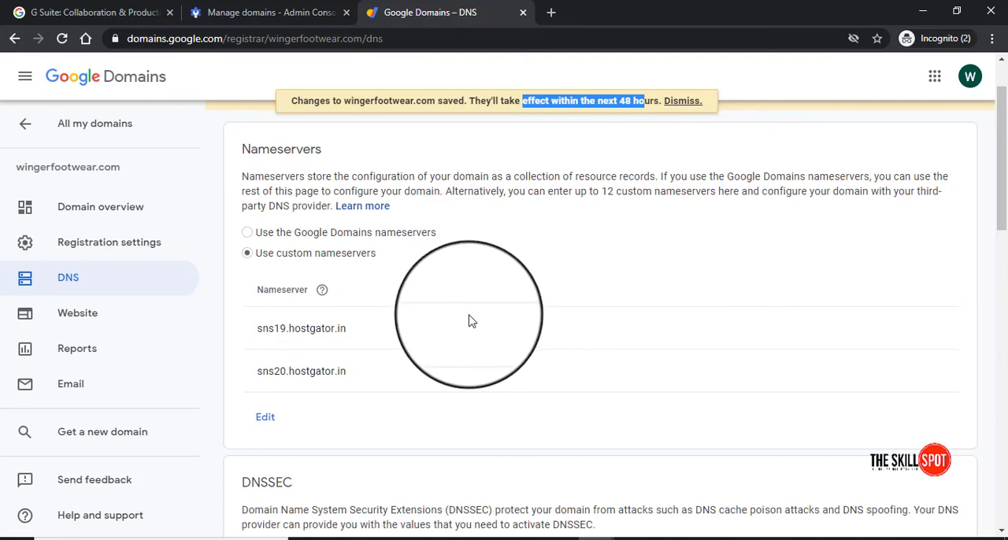
pyautogui.scroll(1, 470, 321)
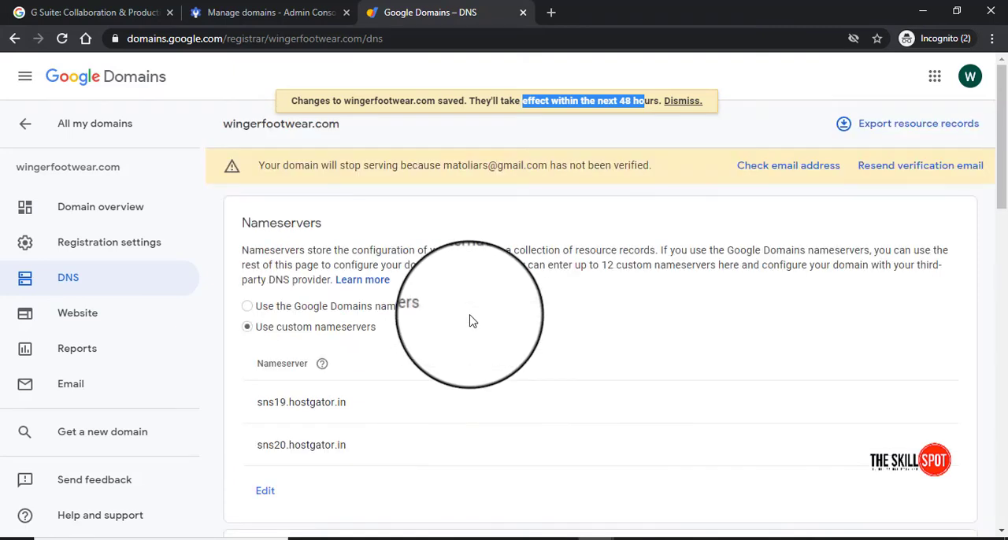
pyautogui.scroll(-2, 470, 322)
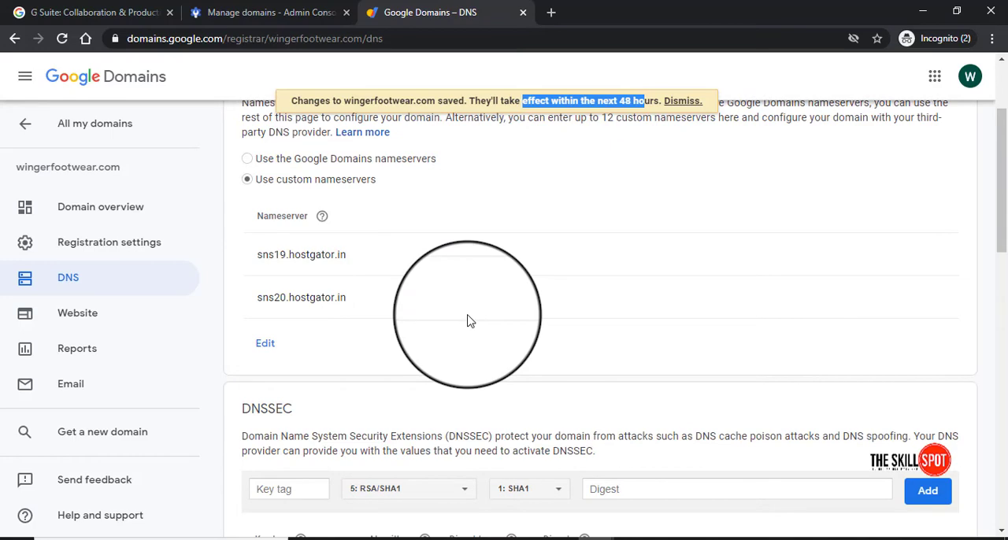
pyautogui.scroll(2, 470, 321)
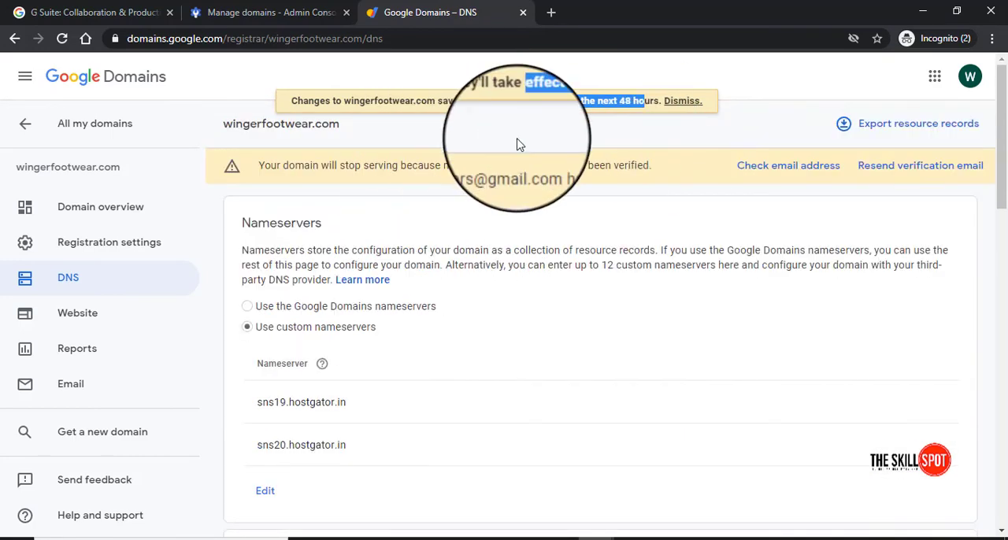
pyautogui.scroll(-3, 580, 281)
pyautogui.scroll(1, 577, 288)
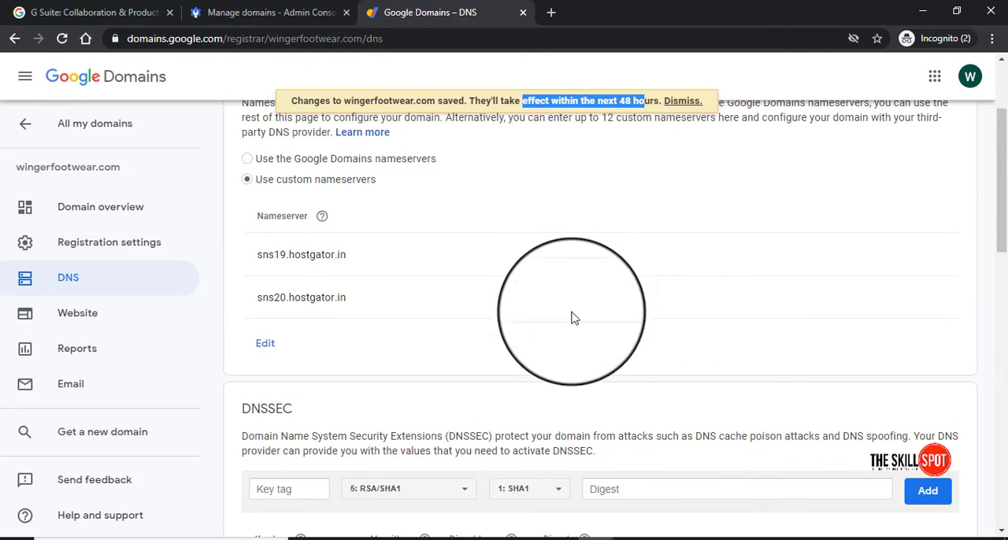
pyautogui.scroll(-1, 441, 299)
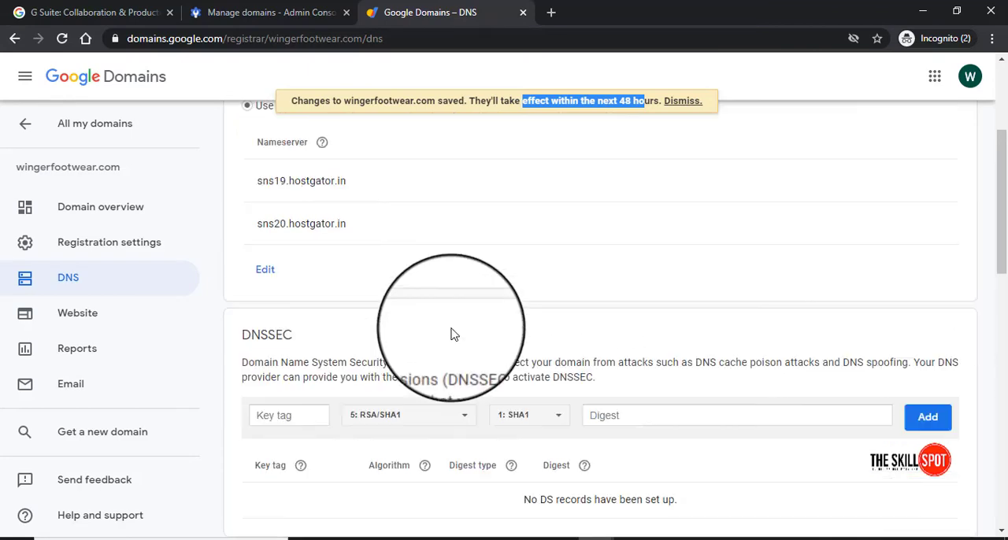
pyautogui.scroll(2, 450, 332)
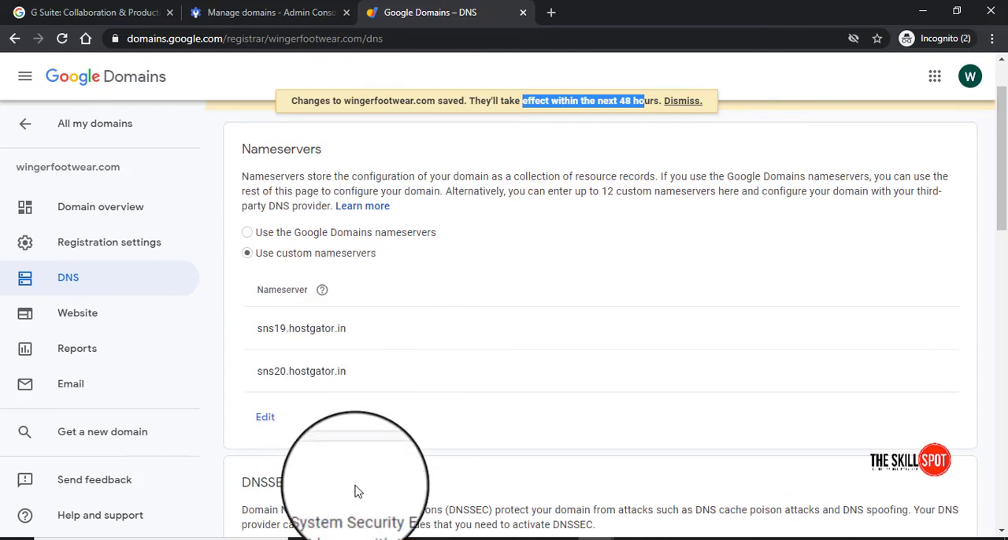
# Consult the help article on setting up DNSSEC security, return to the domain's DNS settings, and examine the DNSSEC and nameserver sections
pyautogui.doubleClick(268, 483)
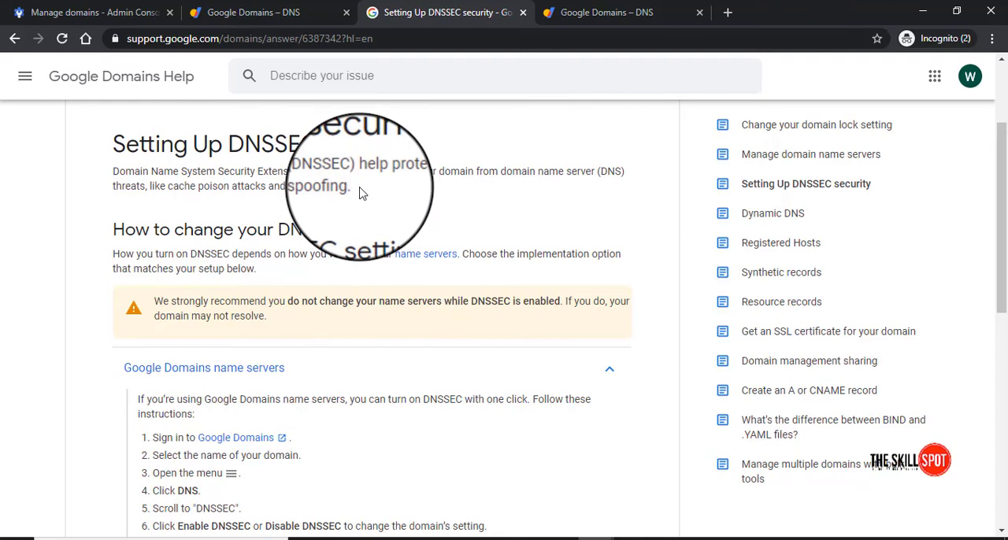
pyautogui.hotkey('alt', 'Tab')
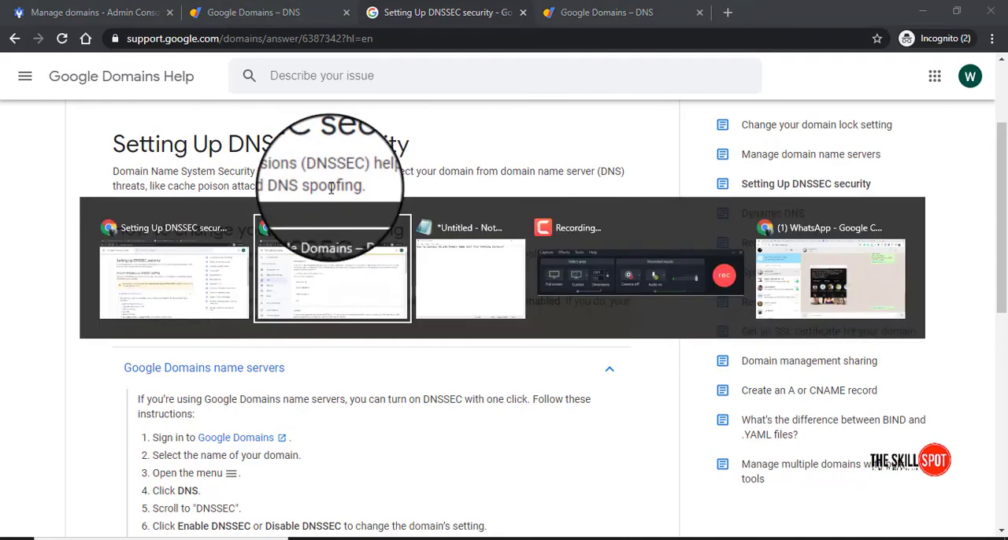
pyautogui.scroll(-1, 425, 358)
pyautogui.scroll(-1, 354, 394)
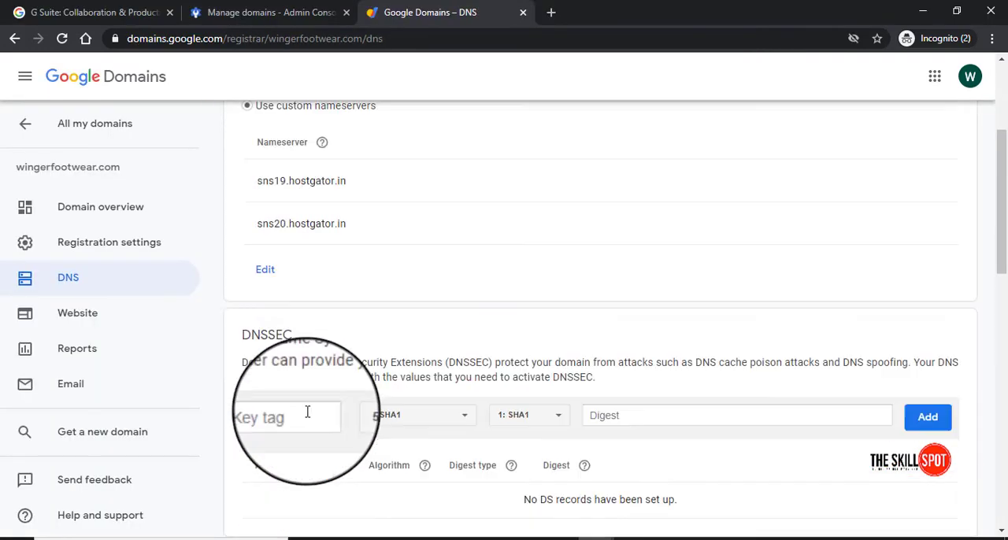
pyautogui.scroll(2, 315, 315)
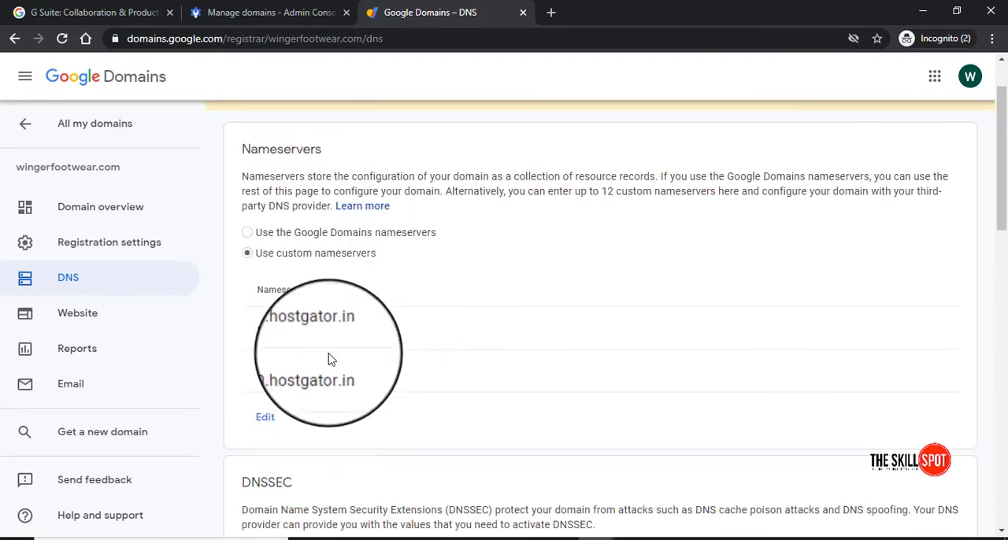
pyautogui.scroll(-3, 389, 412)
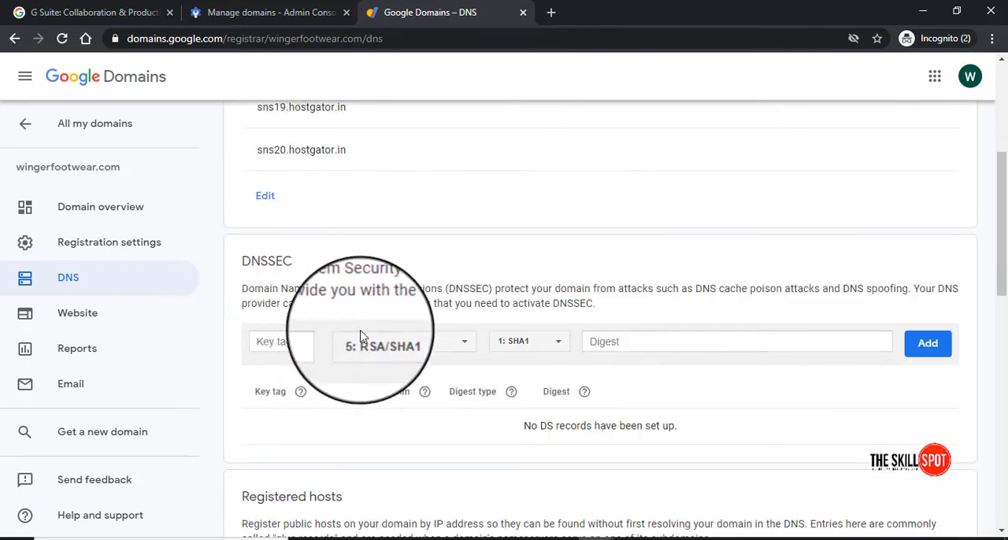
pyautogui.scroll(1, 365, 342)
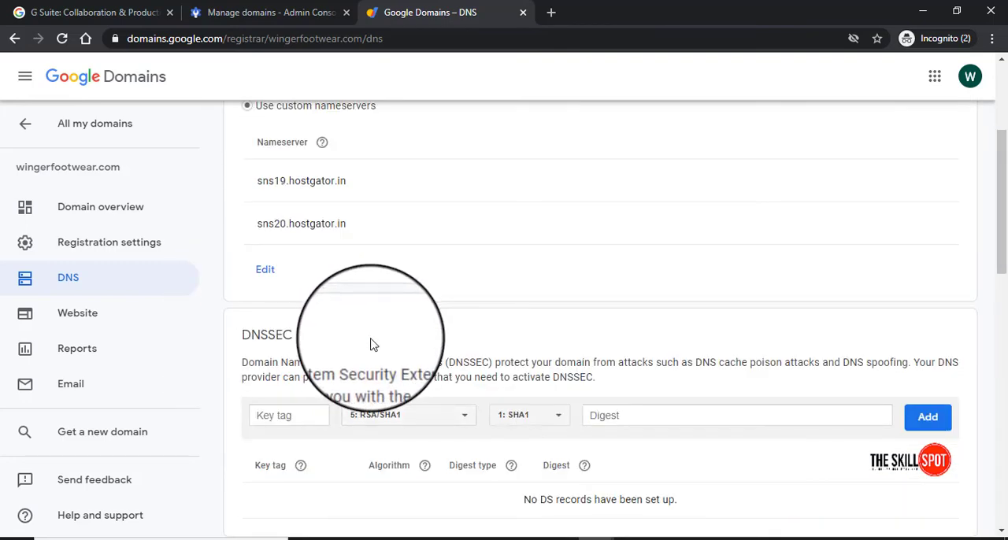
pyautogui.scroll(2, 370, 344)
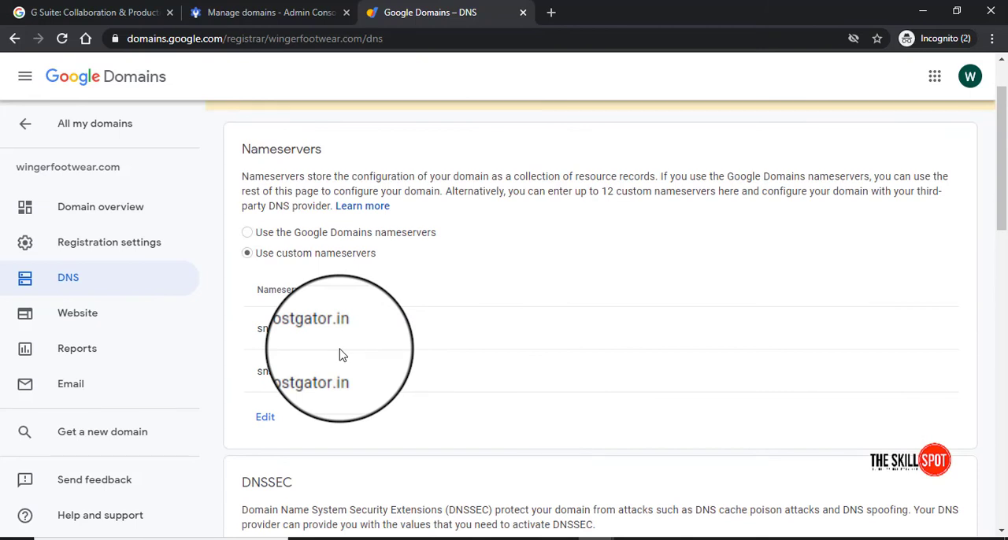